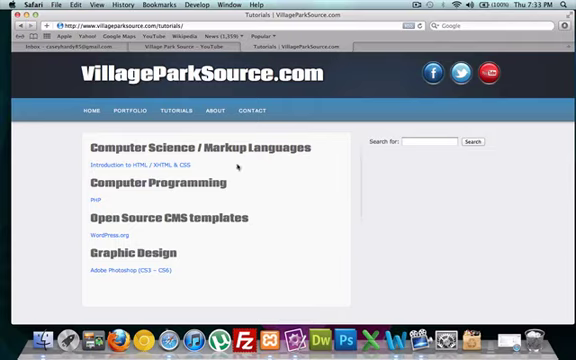
- Enter "notepad" in Safari's Google search field, then dismiss the suggestions without searching
{"action": "left_click", "coordinate": [460, 27]}
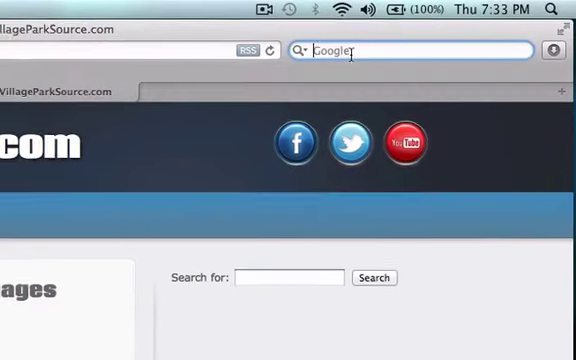
{"action": "type", "text": "oote"}
{"action": "key", "text": "BackSpace"}
{"action": "key", "text": "BackSpace"}
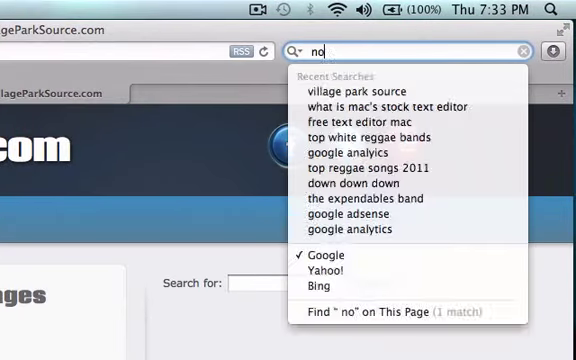
{"action": "type", "text": "tepad"}
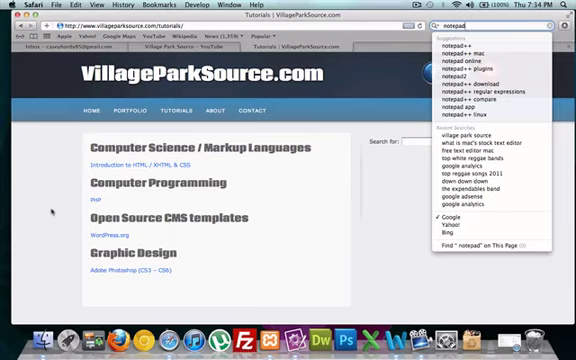
{"action": "left_click", "coordinate": [52, 211]}
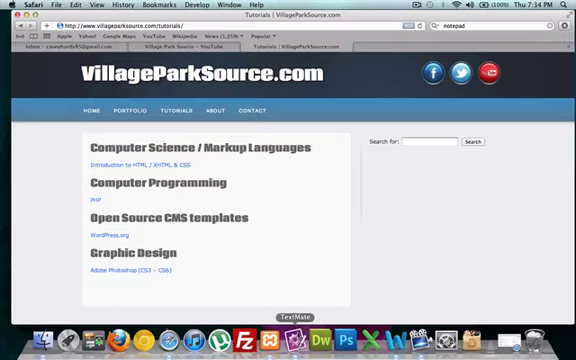
- Launch TextMate from the Dock and move its blank untitled window right over the page
{"action": "left_click", "coordinate": [295, 340]}
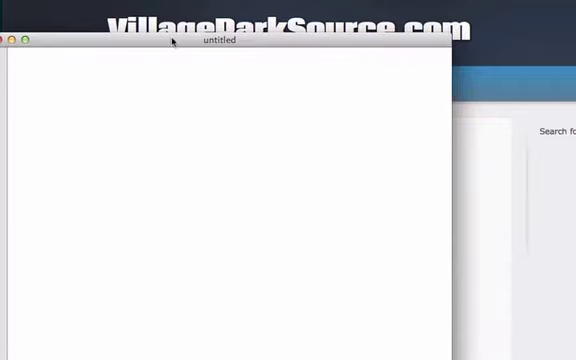
{"action": "left_click_drag", "start_coordinate": [172, 41], "coordinate": [240, 40]}
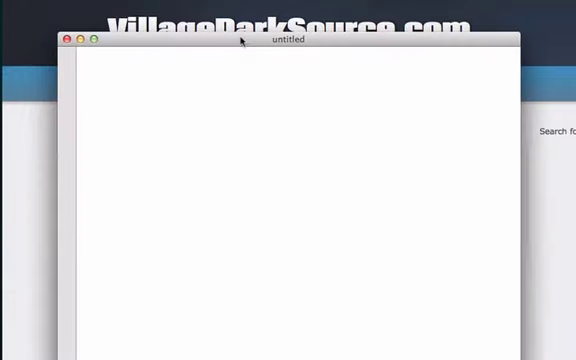